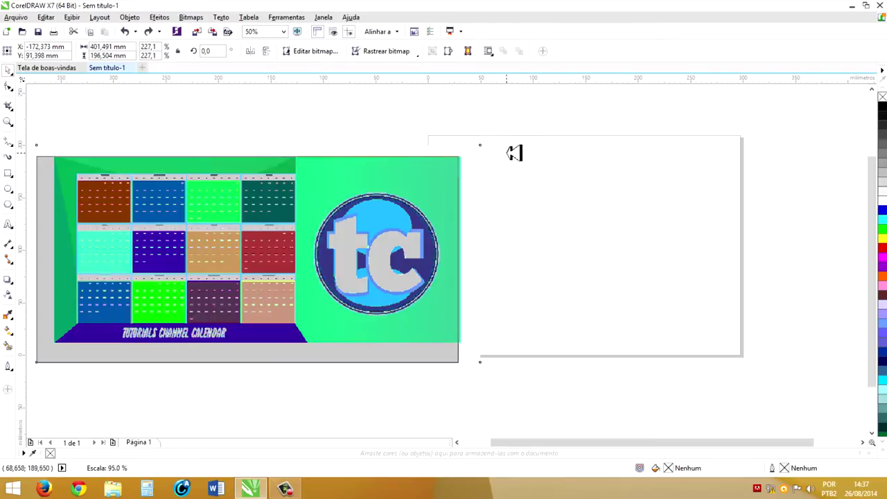
left_click(562, 167)
left_click(350, 17)
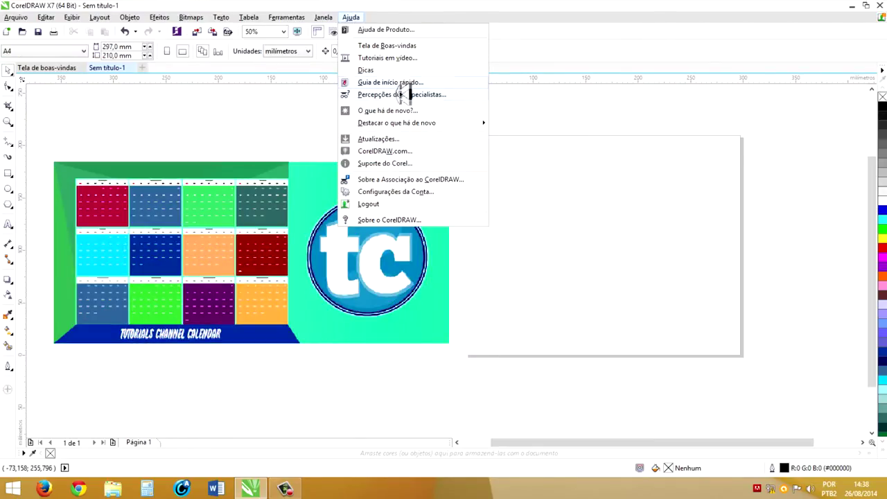
mouse_move(399, 124)
left_click(559, 125)
left_click_drag(278, 254, 393, 195)
left_click_drag(510, 248, 511, 255)
left_click_drag(283, 268, 262, 301)
left_click(710, 151)
left_click_drag(460, 230, 436, 253)
left_click(579, 196)
left_click(562, 242)
left_click(643, 287)
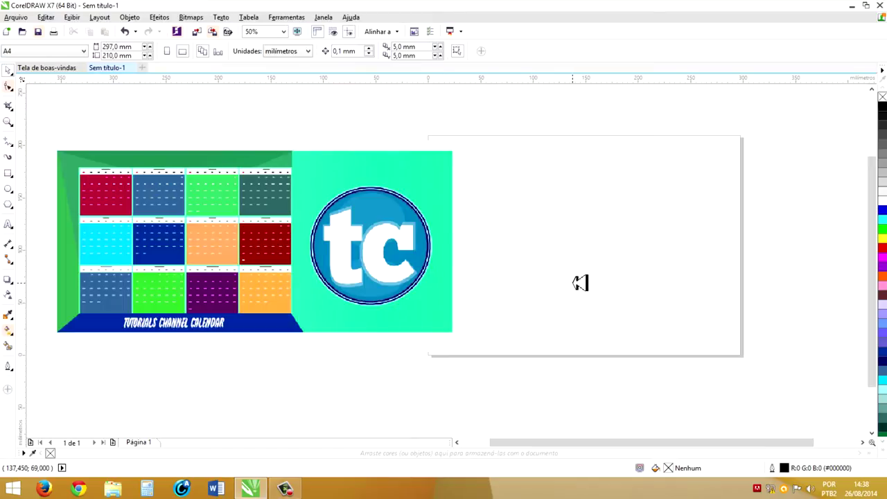
Step: Delete the sample calendar image from the workspace beside the page
left_click_drag(431, 262, 440, 261)
left_click(558, 276)
left_click(219, 288)
key("Delete")
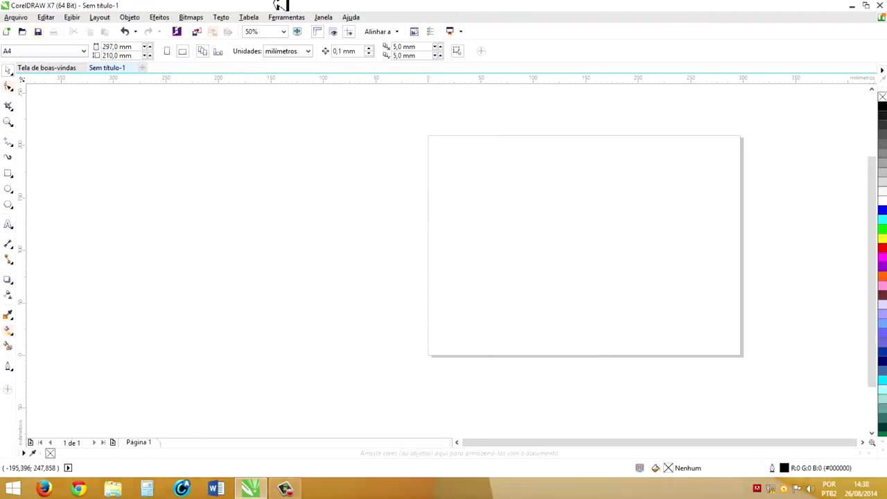
Step: Run the Wizard.CreateCalendar macro from the CalendarWizard (CalendarWizard.gms) project
left_click(287, 17)
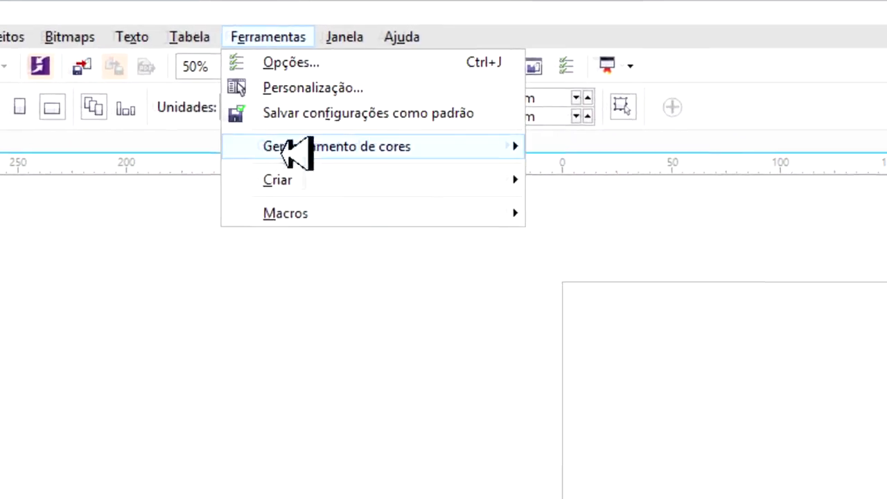
mouse_move(295, 214)
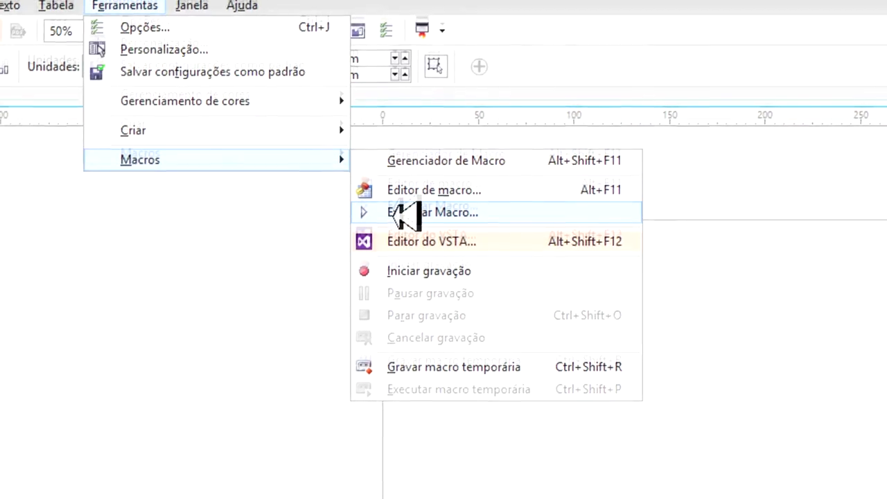
left_click(405, 239)
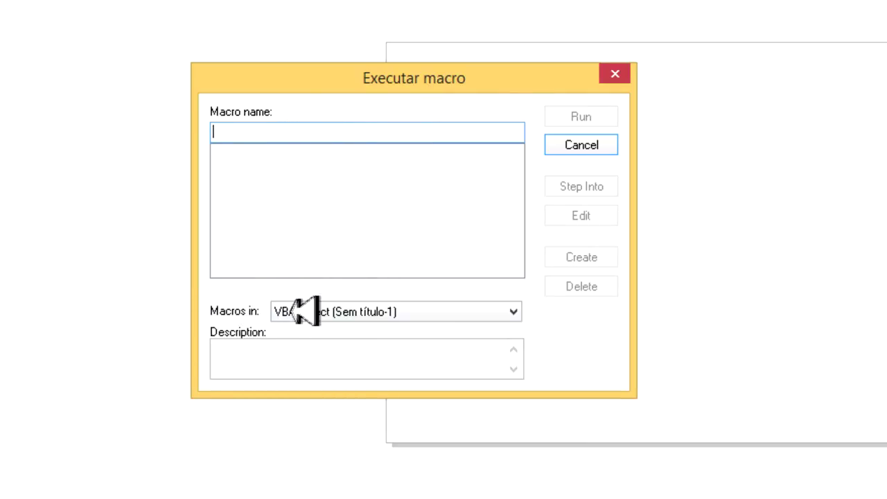
left_click(320, 312)
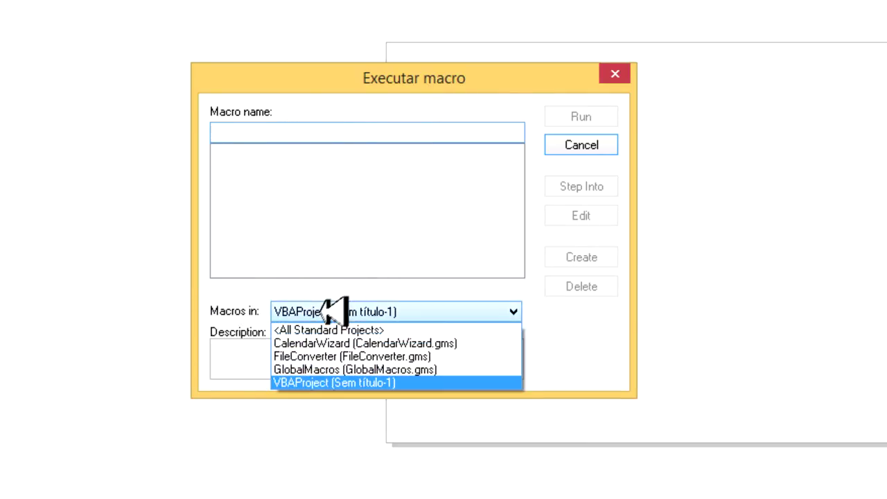
left_click(345, 342)
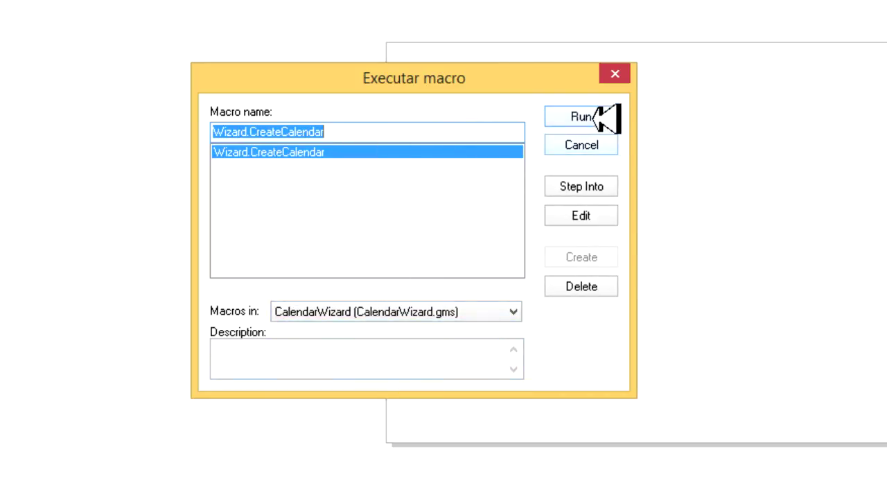
left_click(598, 116)
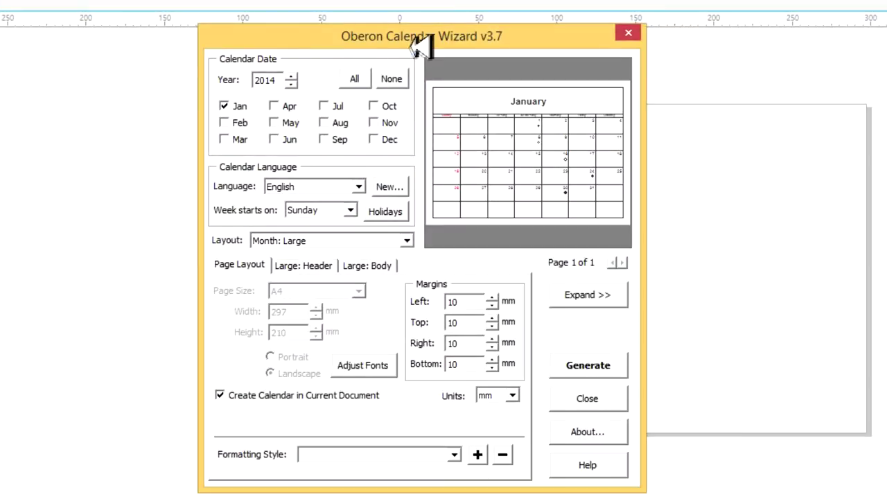
left_click_drag(419, 48, 499, 25)
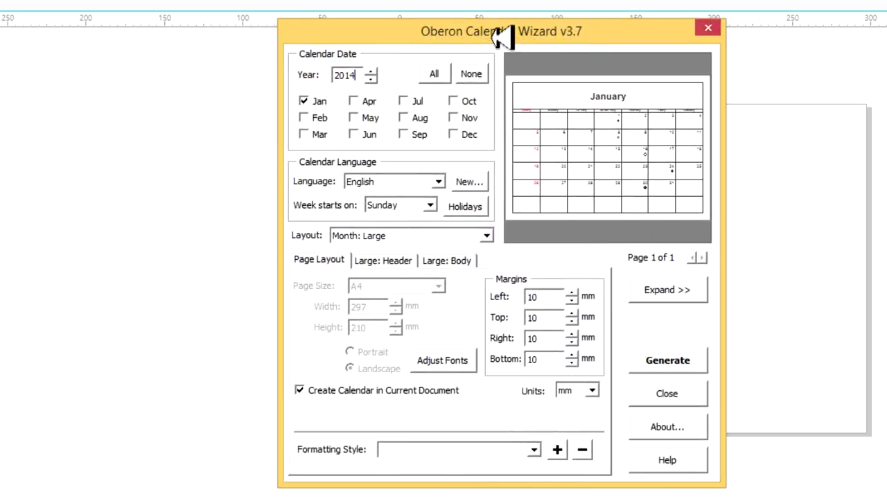
left_click_drag(359, 76, 244, 79)
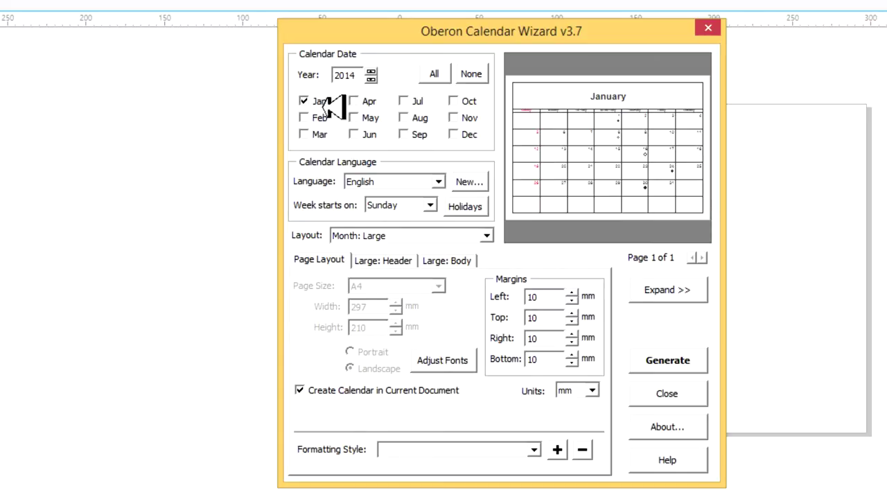
left_click(312, 136)
left_click(363, 135)
left_click(413, 119)
left_click(462, 102)
left_click(462, 136)
left_click(414, 135)
left_click(364, 101)
left_click(418, 101)
left_click(463, 118)
left_click(362, 118)
left_click(473, 75)
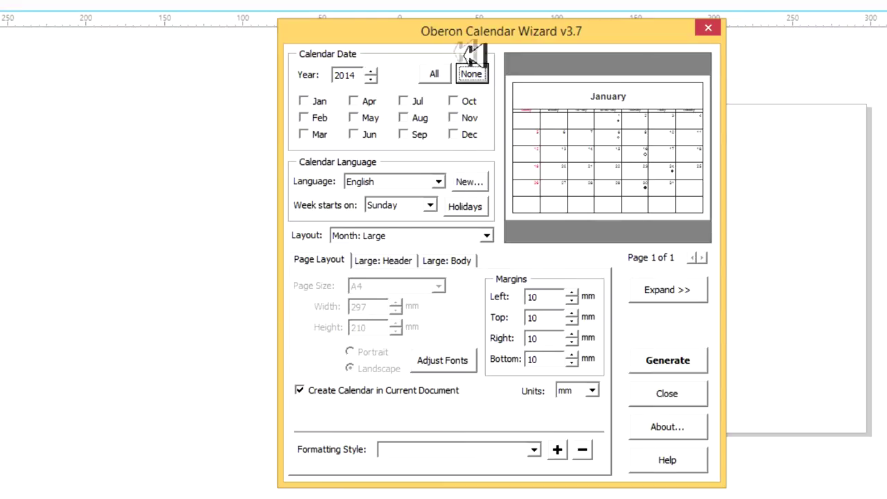
Step: Include all twelve months in the calendar and set its language to Portuguese
left_click(436, 74)
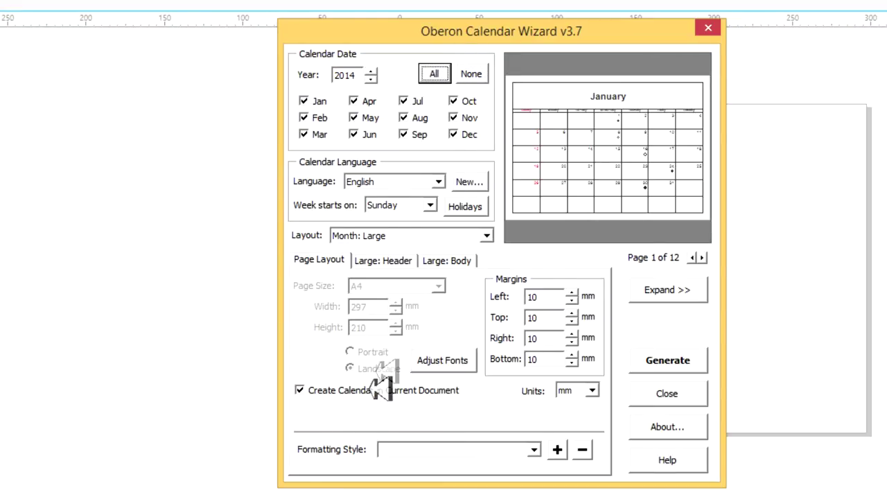
left_click(415, 180)
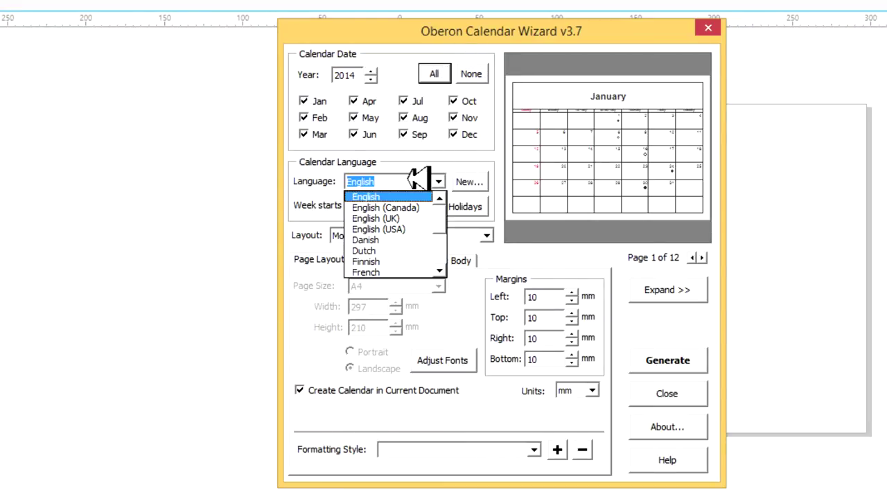
scroll(451, 215, "down", 3)
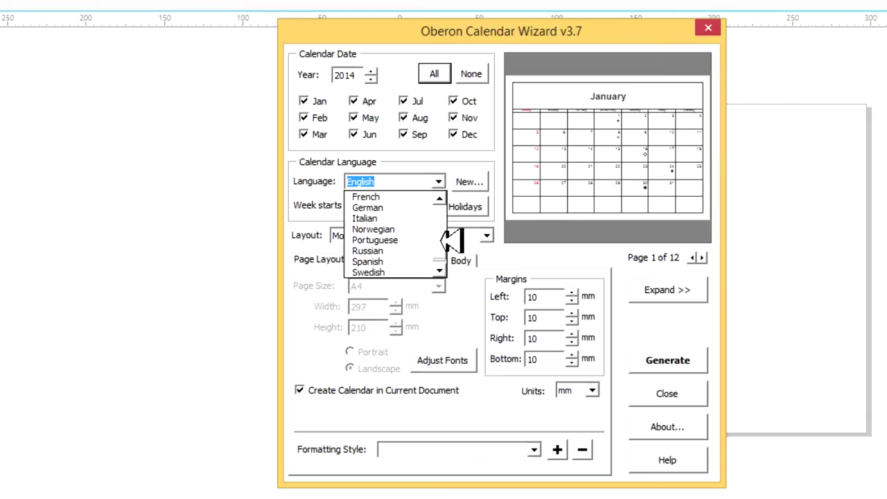
left_click(398, 239)
left_click(439, 184)
left_click(338, 212)
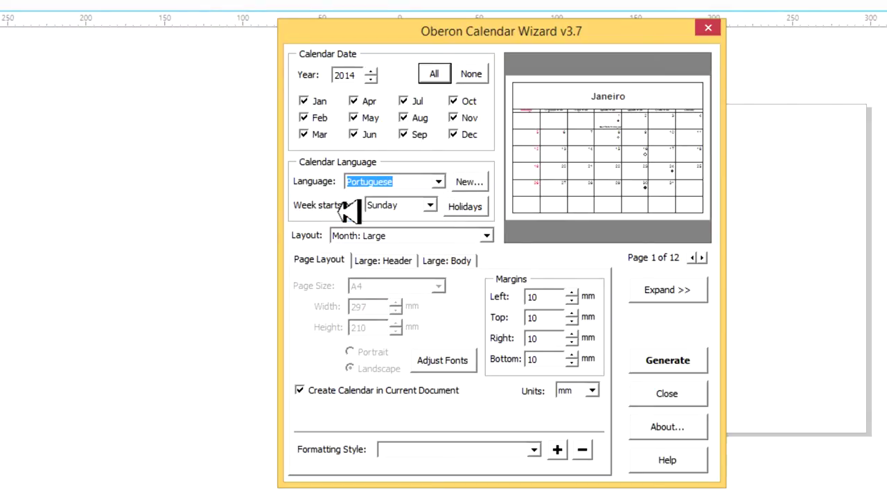
Step: Try Monday as the first day of the week and set it back to Sunday
left_click(423, 206)
left_click(416, 231)
left_click(426, 206)
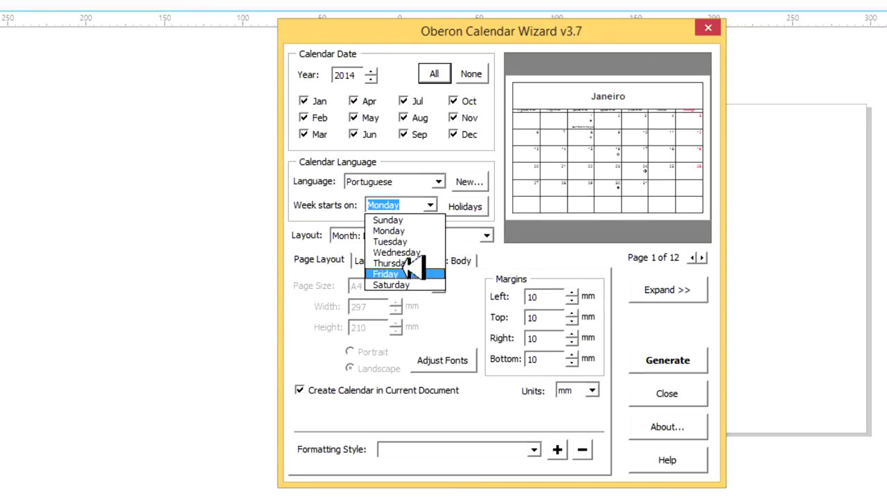
left_click(413, 220)
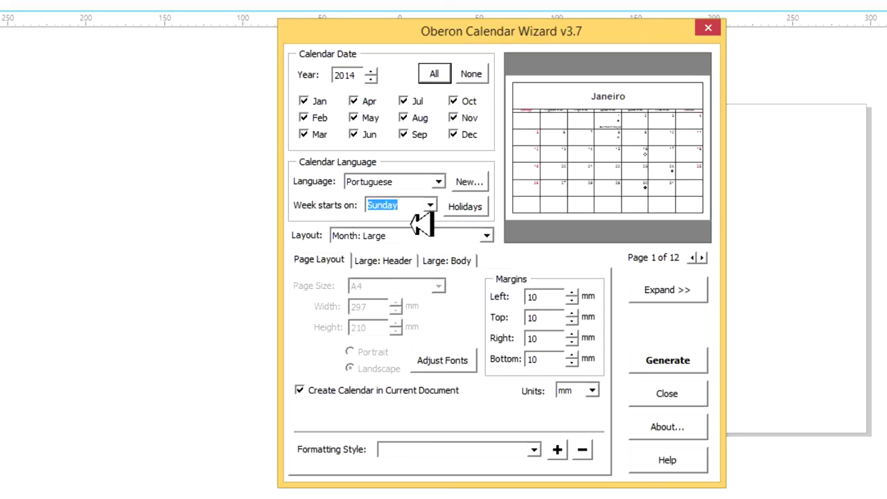
left_click(415, 205)
left_click(377, 220)
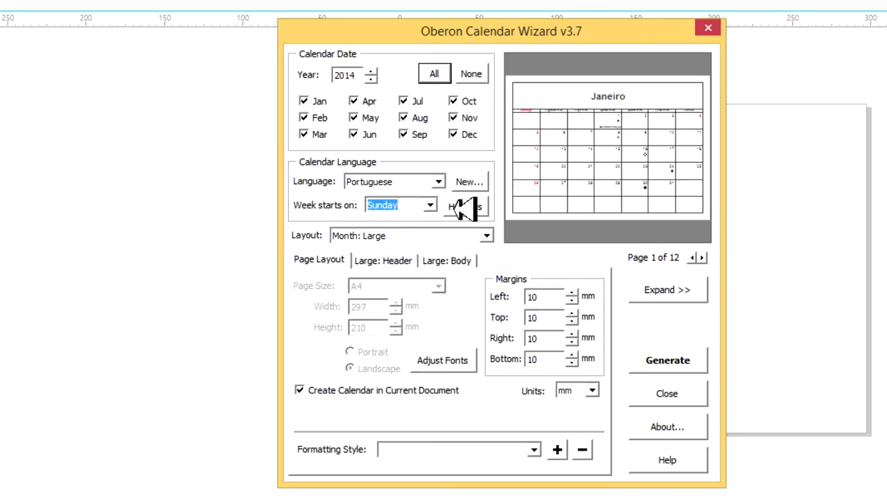
Step: Set the calendar layout to Year: 12 Small [4x3]
left_click(487, 235)
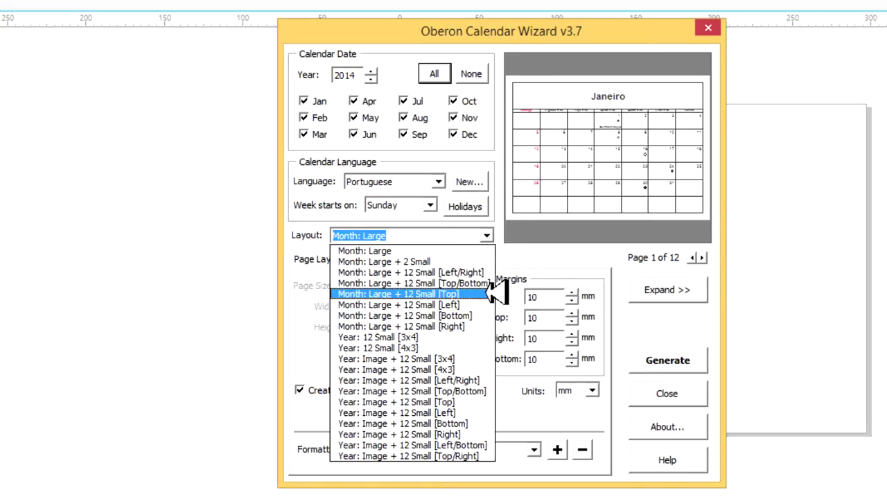
left_click(312, 258)
left_click(435, 239)
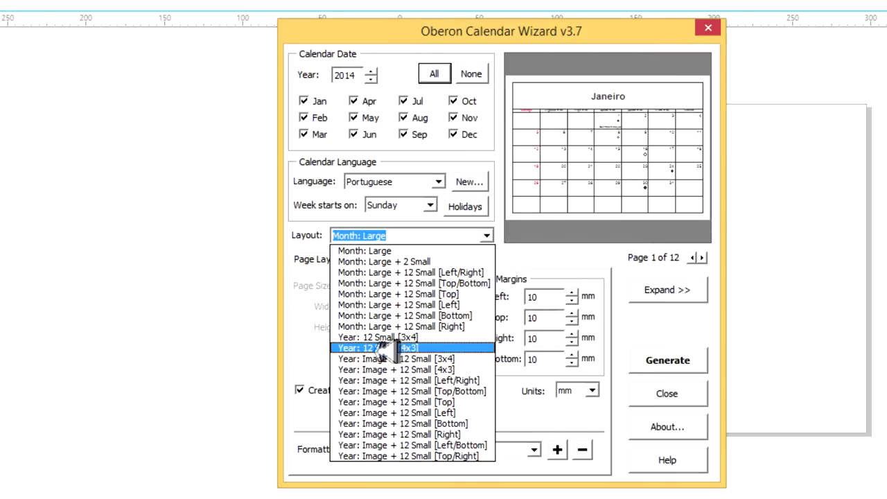
left_click(424, 348)
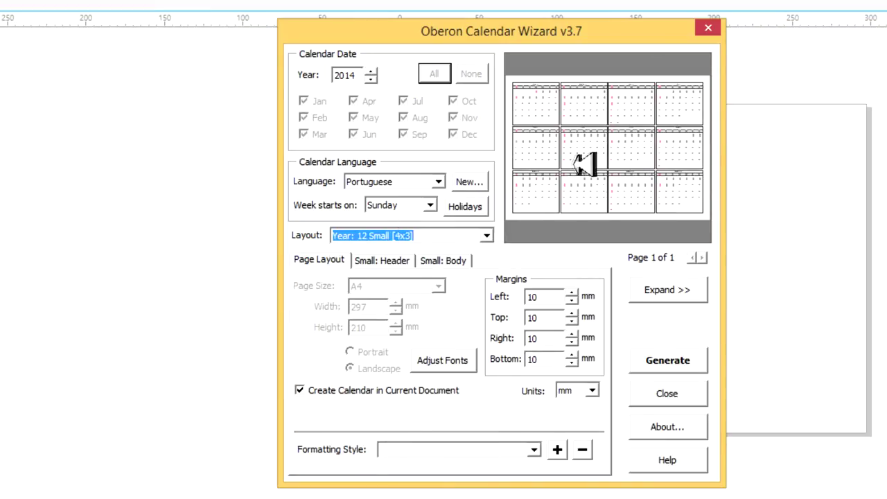
Step: Generate the calendar in the current document and close the calendar wizard
left_click(681, 357)
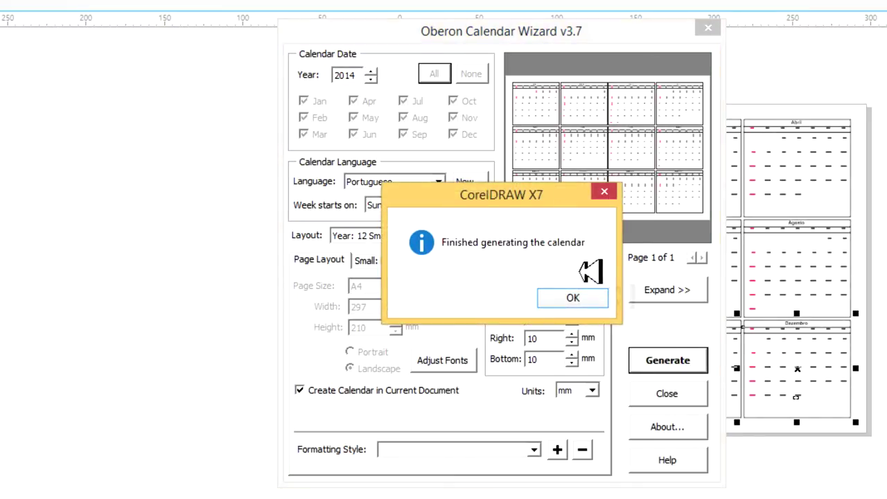
left_click(579, 298)
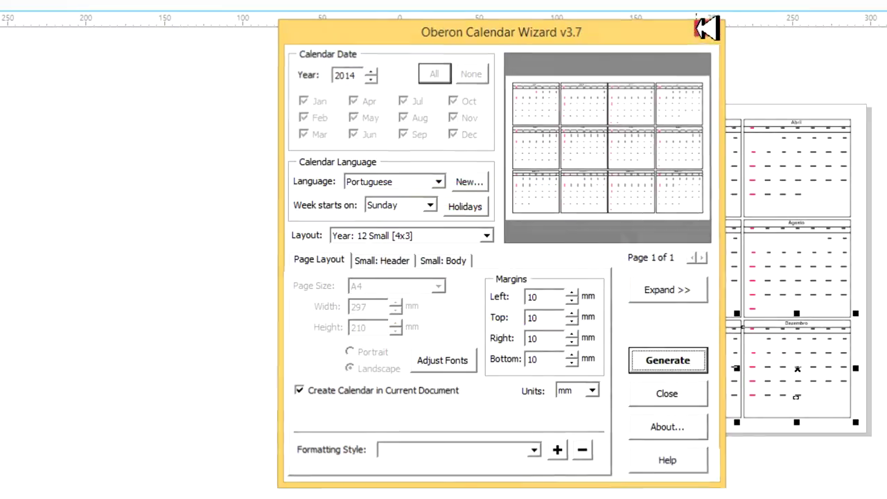
left_click(761, 26)
left_click(859, 260)
Step: Select the entire calendar on the page and ungroup all of its objects
scroll(850, 266, "down", 1)
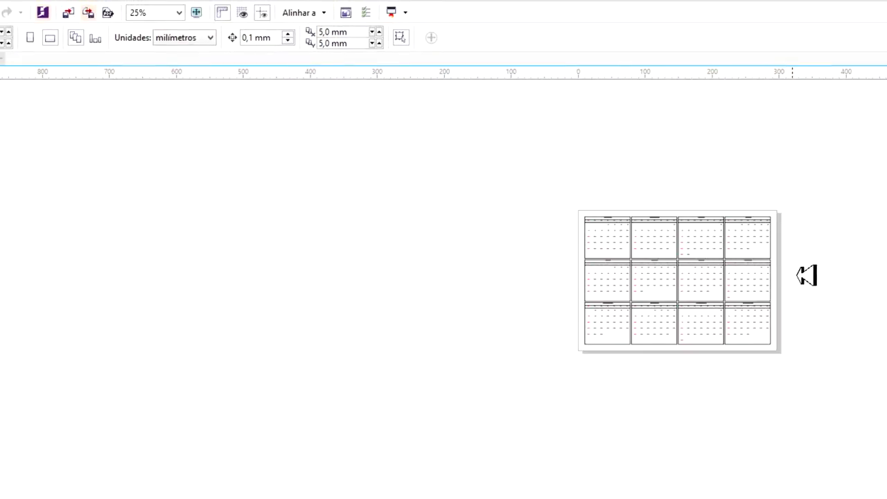
scroll(863, 266, "up", 1)
left_click_drag(538, 230, 805, 420)
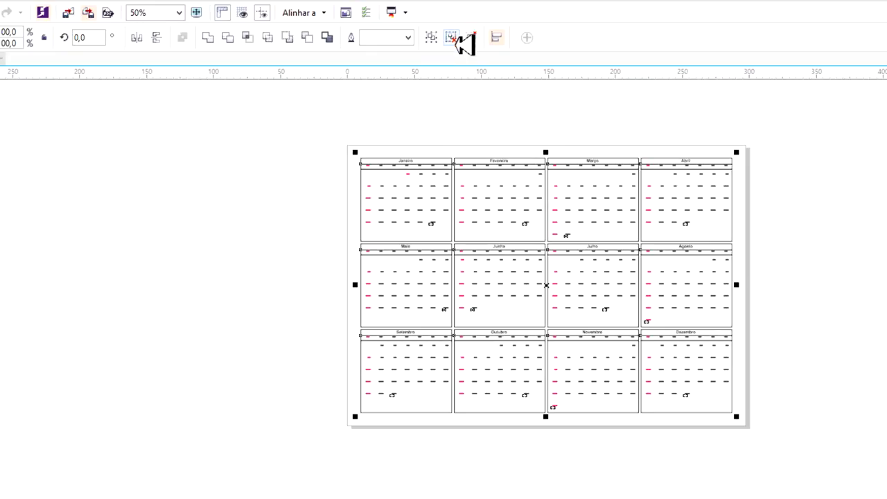
left_click(474, 37)
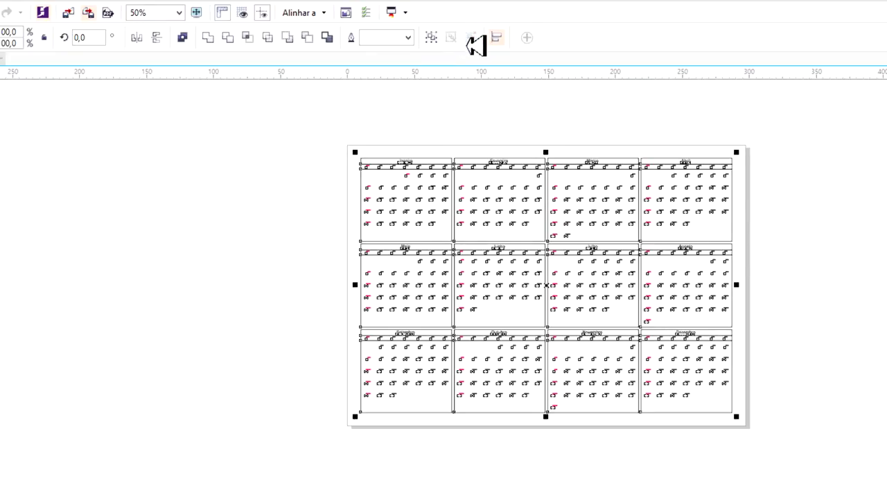
left_click(443, 116)
Step: Fill the day blocks of January with red, February with magenta and March with purple
left_click(428, 180)
left_click(886, 277)
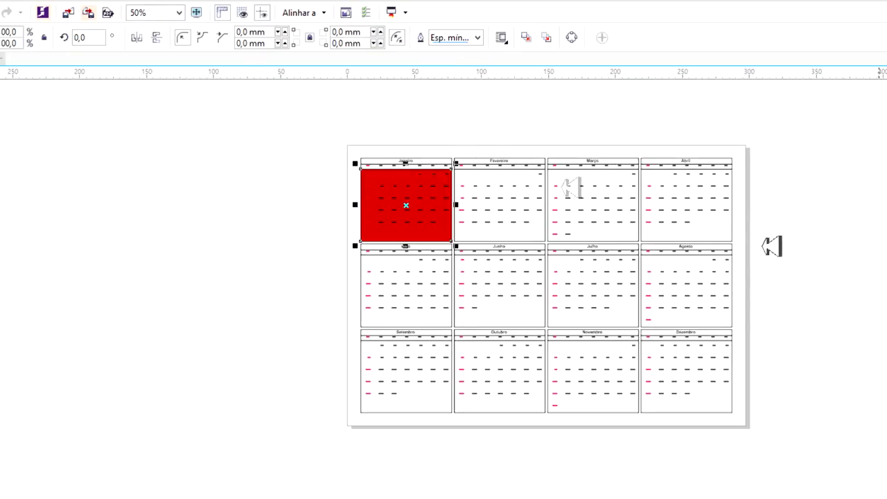
left_click(531, 230)
left_click(886, 277)
left_click(577, 221)
left_click(886, 277)
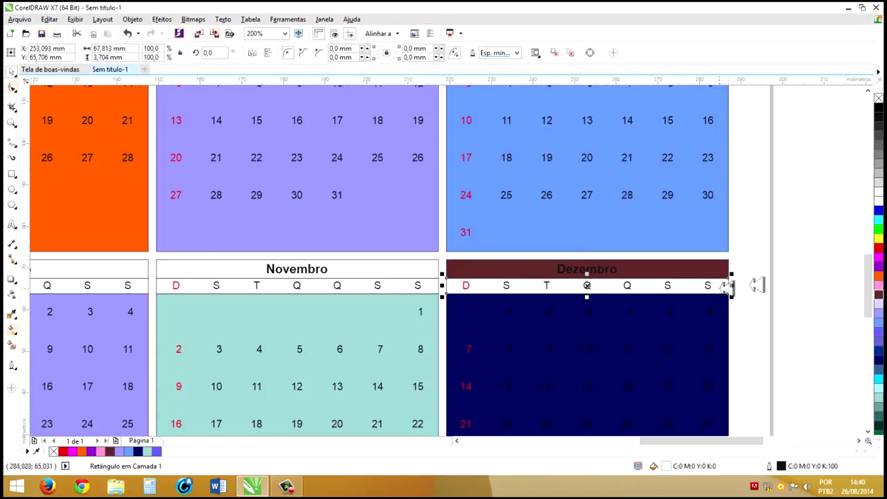
Step: Fill the April to December day blocks with pink, dark brown, orange, lavender, light blue, violet, lavender, pale teal and navy
left_click(368, 276)
left_click(326, 307)
left_click(879, 257)
left_click(368, 283)
left_click(879, 191)
left_click(817, 229)
scroll(771, 280, "down", 2)
left_click_drag(616, 390, 616, 390)
left_click(781, 258)
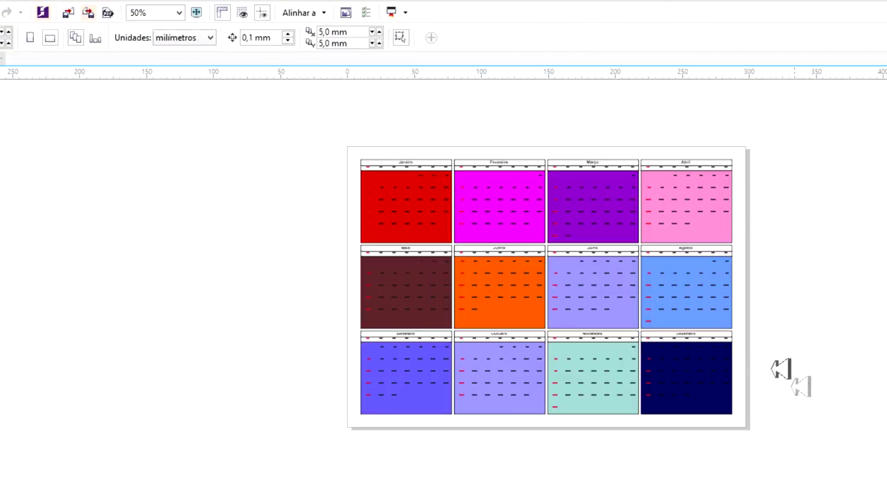
Step: Fill December's month-name header with dark brown and its weekday row with yellow
scroll(726, 339, "up", 2)
left_click(679, 316)
left_click(883, 336)
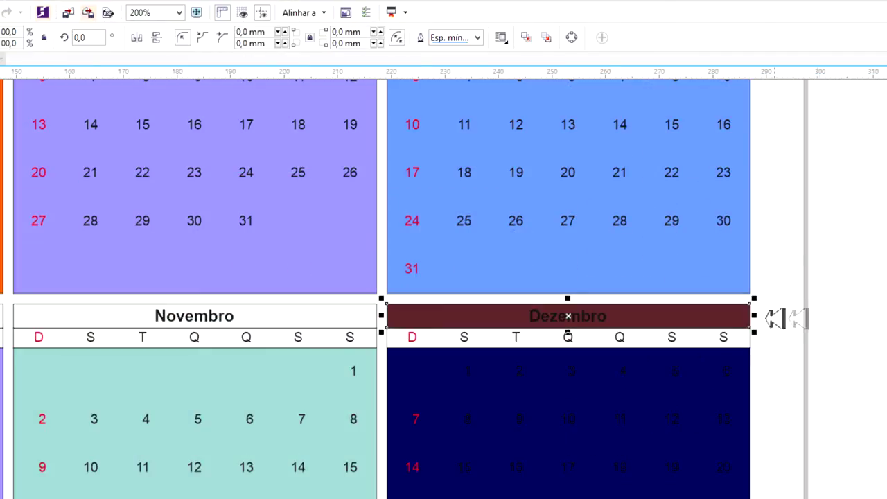
Step: Change the fill of November's day block to magenta
left_click(195, 330)
left_click(276, 351)
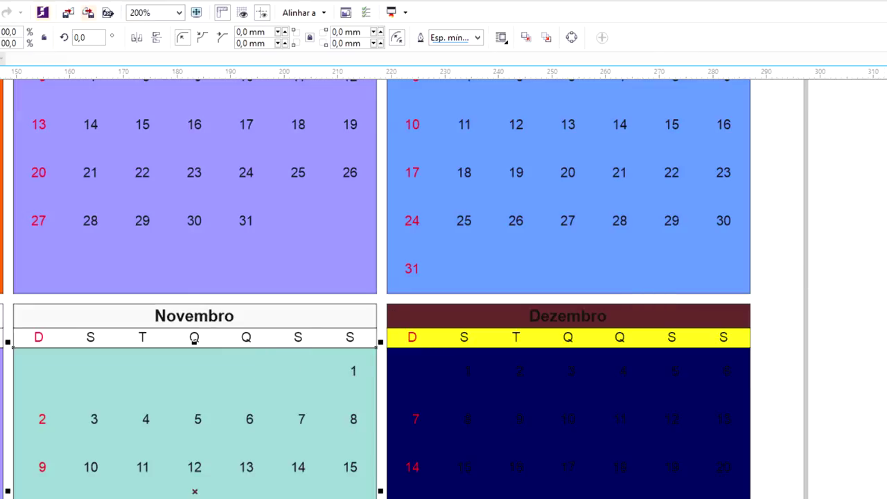
left_click(279, 343)
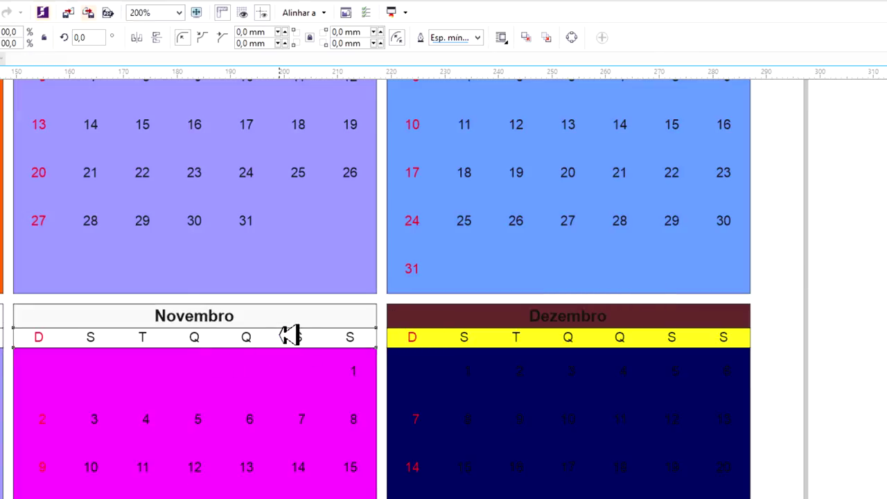
left_click(290, 336)
left_click(865, 265)
left_click(621, 338)
left_click(802, 335)
Step: Recolor December's day numbers and weekday letters white
scroll(803, 336, "down", 1)
left_click_drag(706, 387, 607, 489)
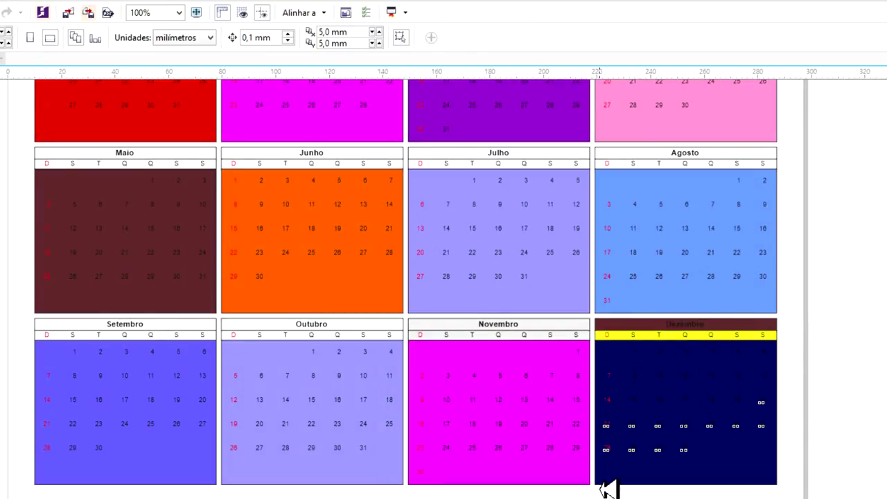
left_click(815, 310)
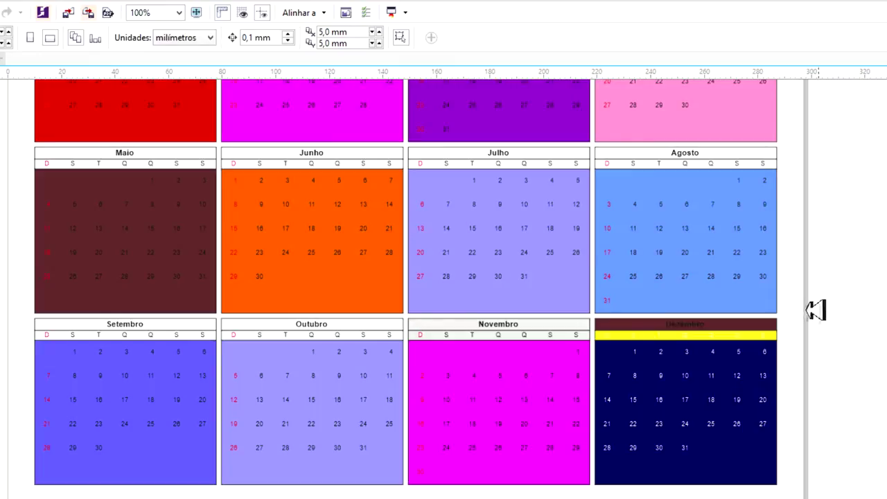
scroll(766, 407, "down", 1)
scroll(795, 357, "down", 1)
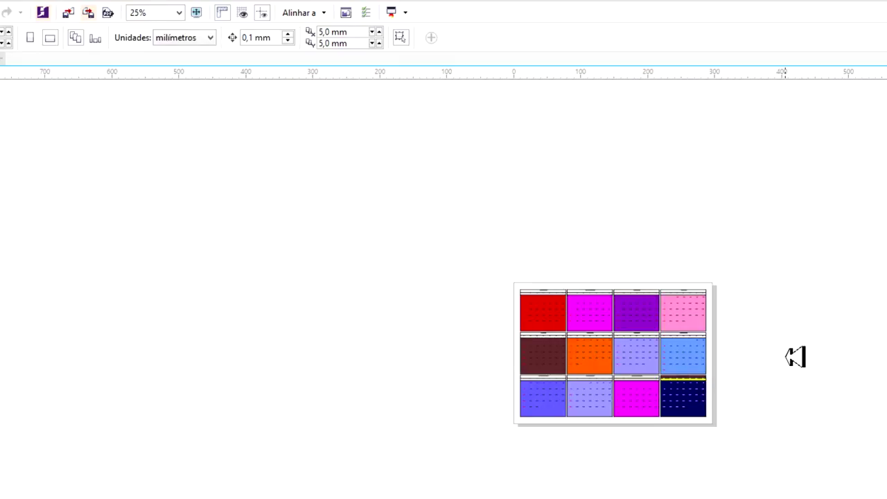
scroll(782, 350, "up", 1)
left_click_drag(230, 209, 733, 456)
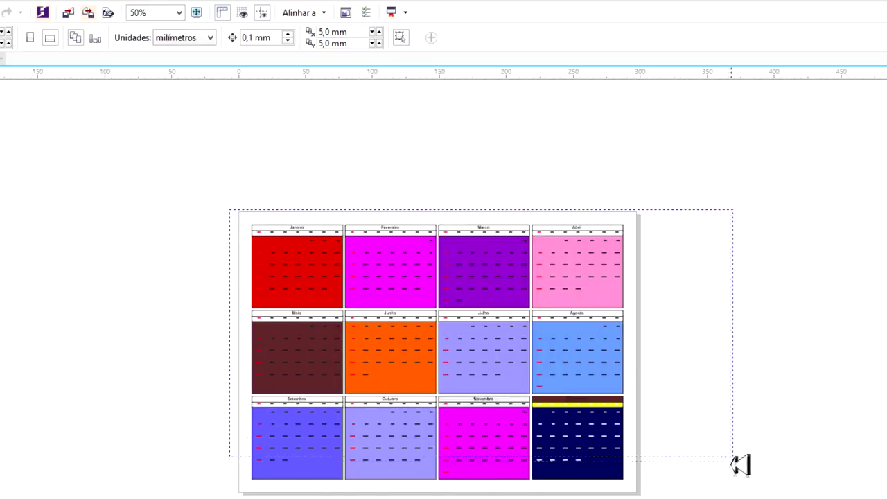
left_click_drag(703, 498, 720, 498)
key("Escape")
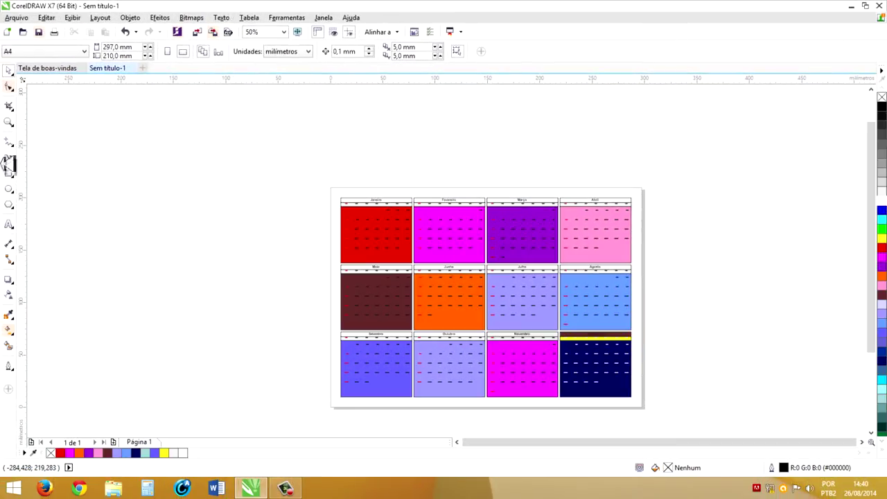
Step: Draw a rectangle about 543 by 239 mm that surrounds the whole calendar and extends well past the page's right edge
left_click(9, 174)
left_click_drag(284, 165, 853, 414)
left_click(10, 70)
left_click_drag(751, 305, 786, 304)
left_click(227, 207)
left_click(882, 304)
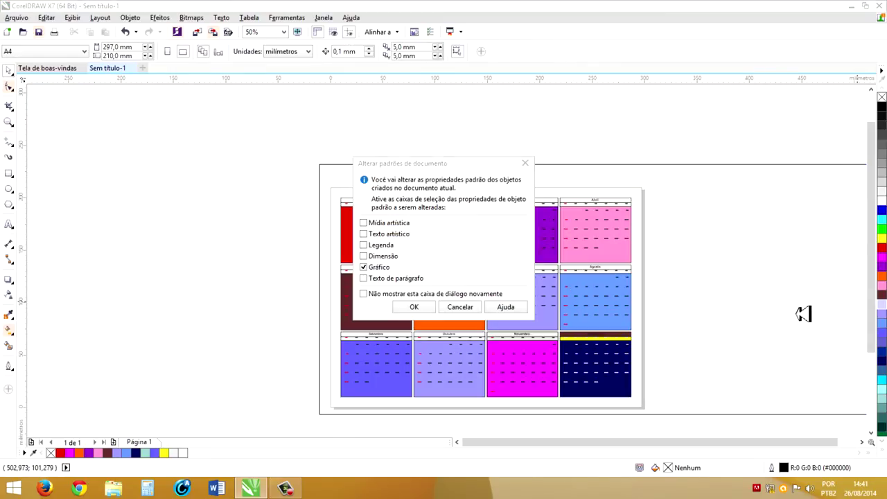
left_click(444, 308)
Step: Fill the large rectangle with green, give it a cyan outline and send it behind the calendar
left_click(760, 311)
left_click(881, 238)
left_click(882, 229)
right_click(883, 220)
key("shift+Page_Down")
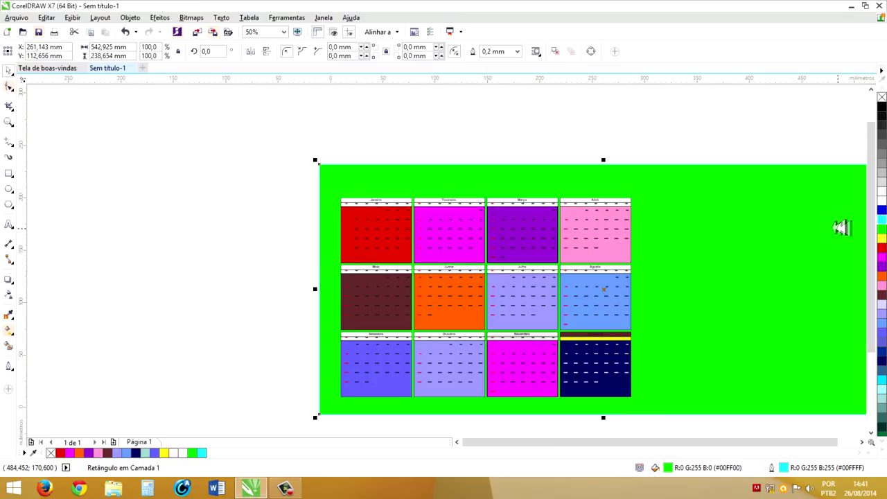
Step: Delete the green background rectangle behind the calendar
left_click(537, 119)
left_click(804, 312)
key("Delete")
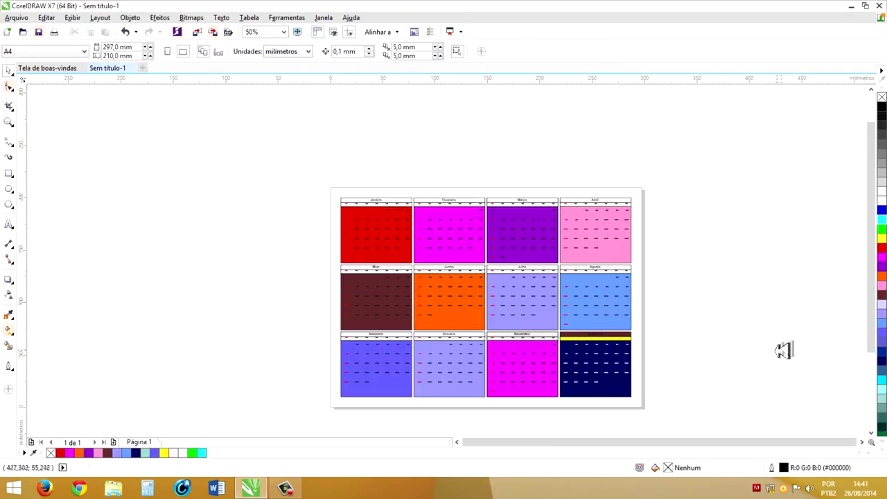
Step: Select all objects of the twelve-month calendar on the page
left_click_drag(303, 179, 665, 393)
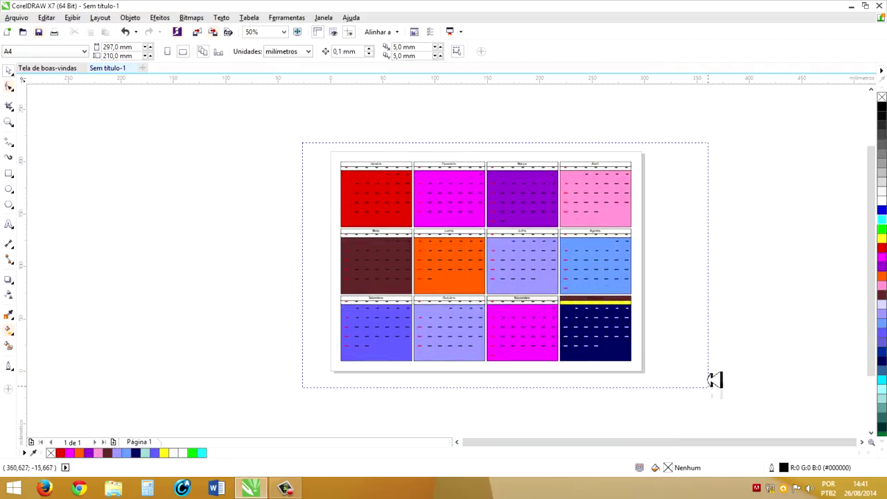
left_click_drag(656, 371, 637, 365)
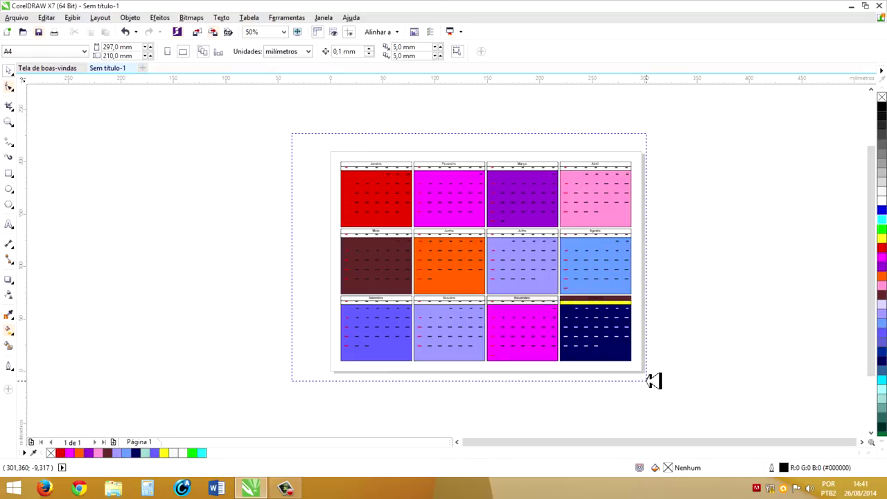
left_click_drag(643, 372, 668, 360)
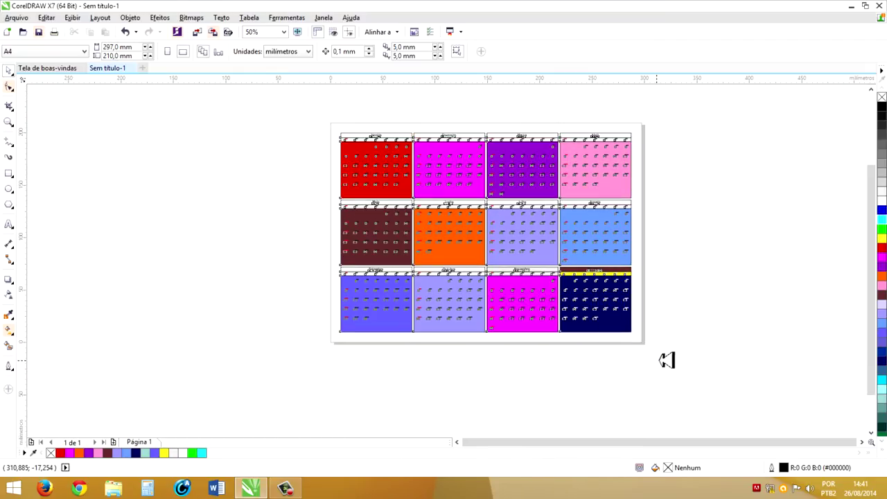
key("Escape")
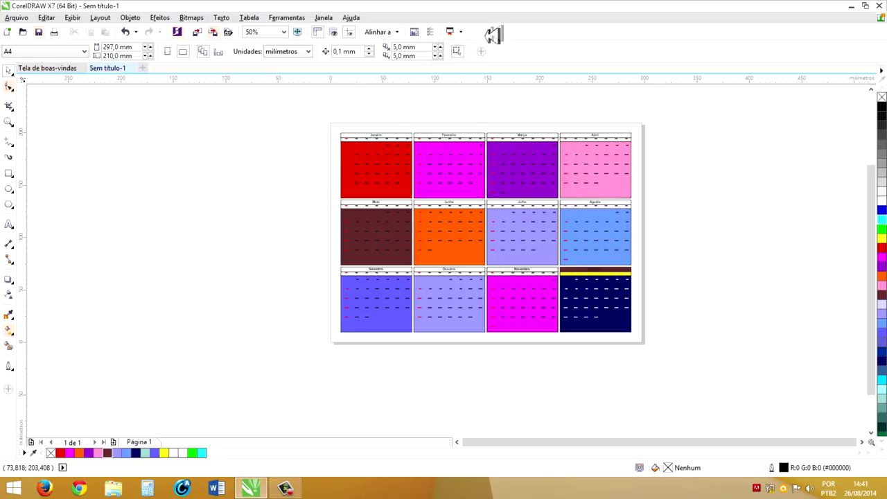
left_click_drag(331, 126, 660, 347)
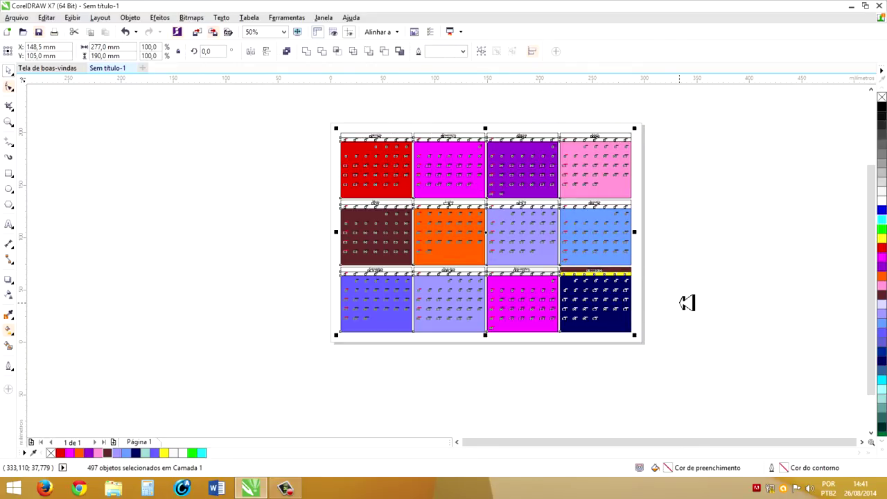